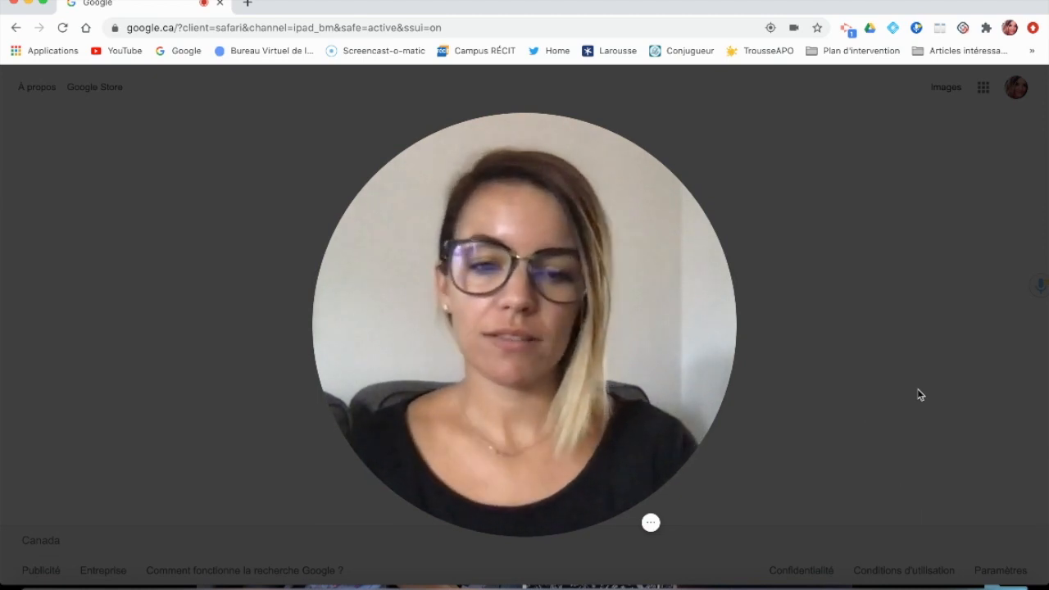
pyautogui.moveTo(534, 500)
pyautogui.click(506, 519)
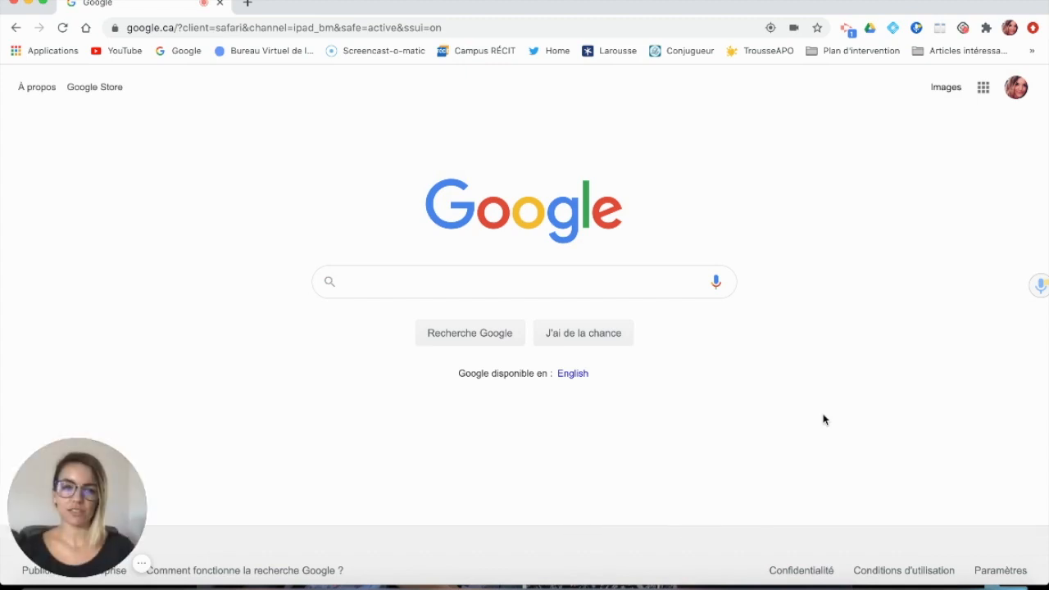
# Step: Open Google Agenda from the Google apps list on the Google home page
pyautogui.click(983, 88)
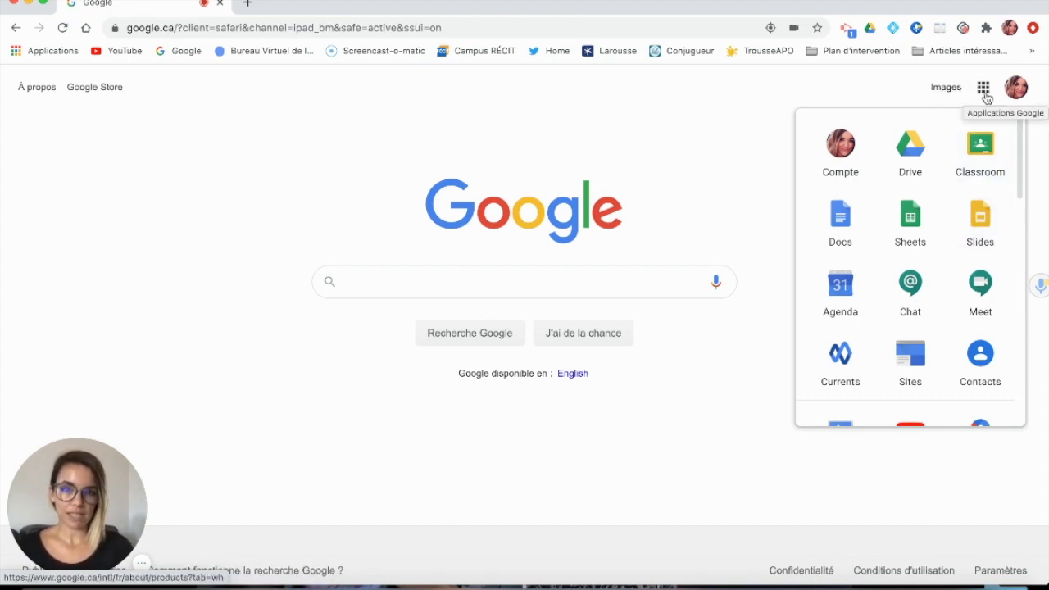
pyautogui.click(840, 286)
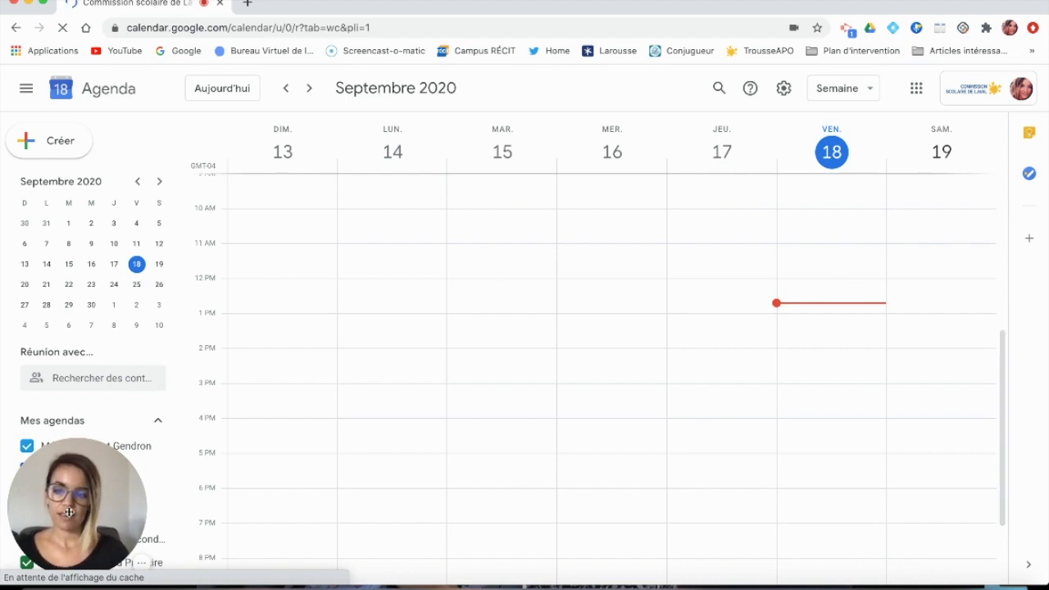
# Step: Look through the list of calendars under "Mes agendas"
pyautogui.moveTo(67, 503); pyautogui.dragTo(273, 496)
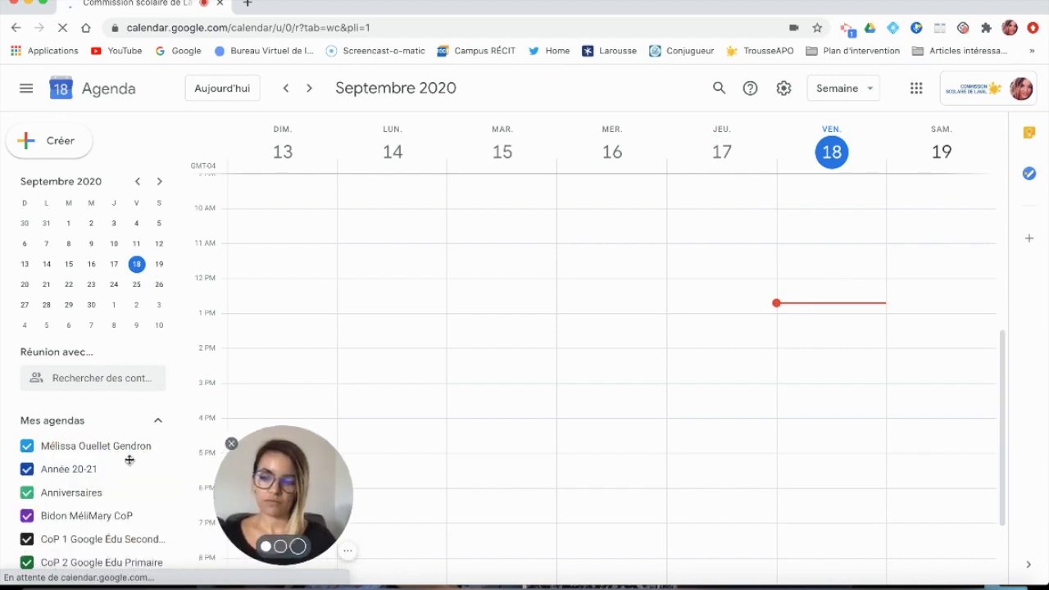
pyautogui.scroll(-2, 80, 523)
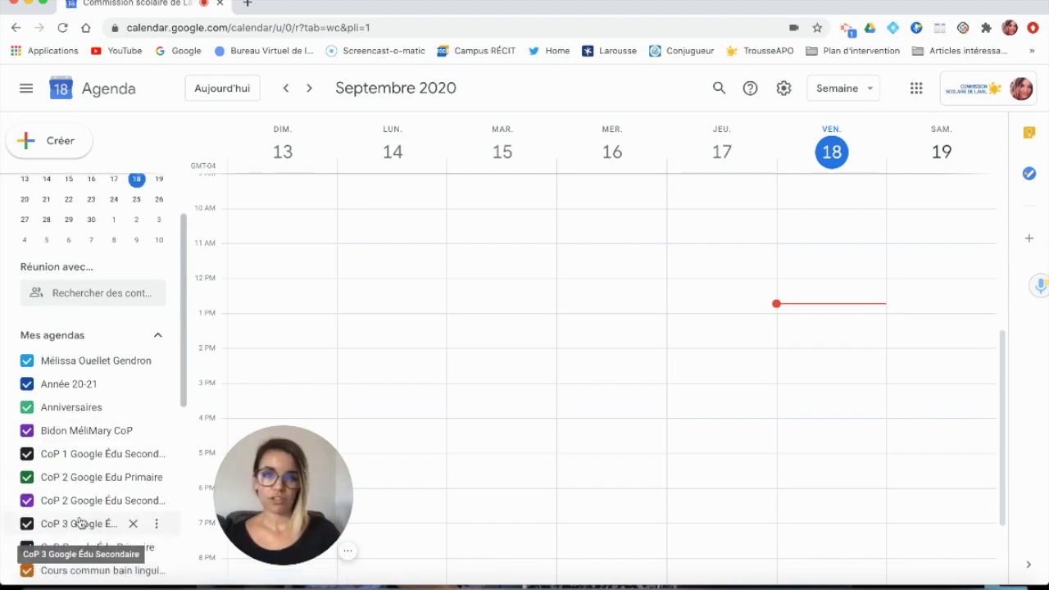
pyautogui.scroll(2, 57, 407)
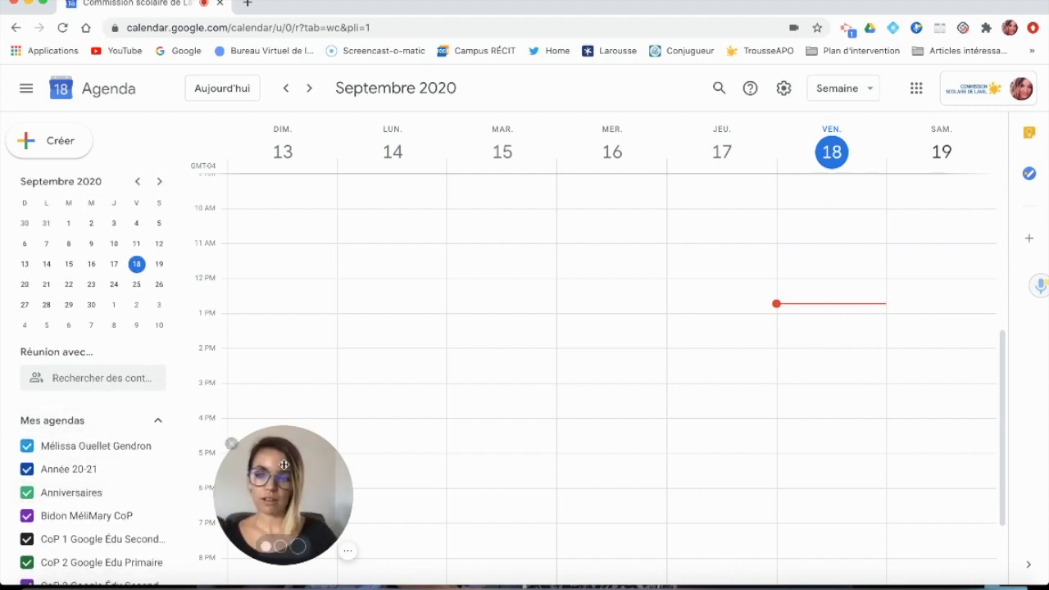
pyautogui.moveTo(292, 473); pyautogui.dragTo(90, 478)
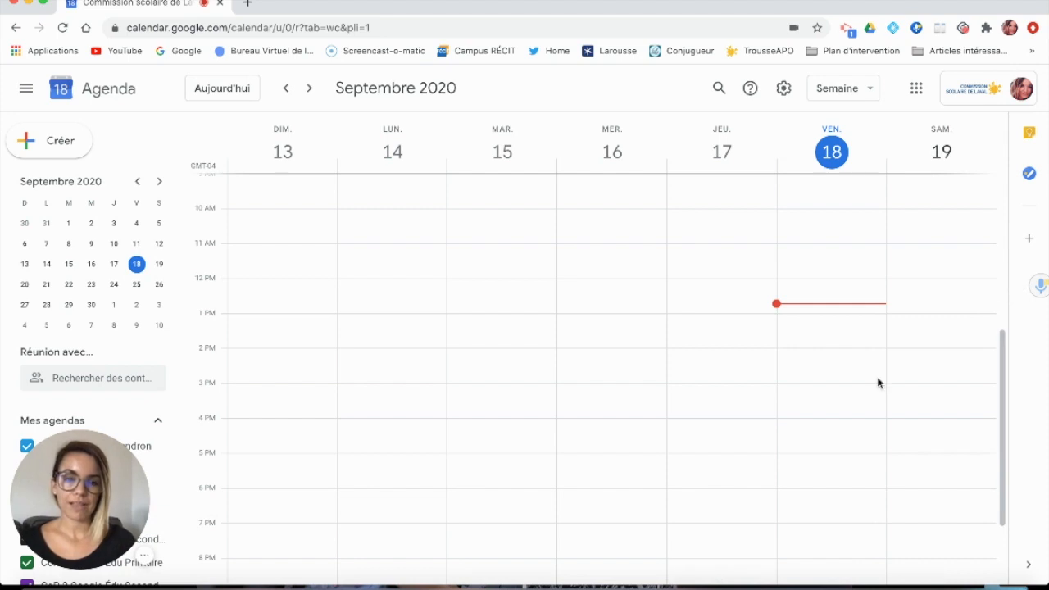
# Step: Create an event on Thursday, 24 September 2020 from 10:00am to 12:00pm, open its full options and title it "Rencontre de travail"
pyautogui.click(114, 284)
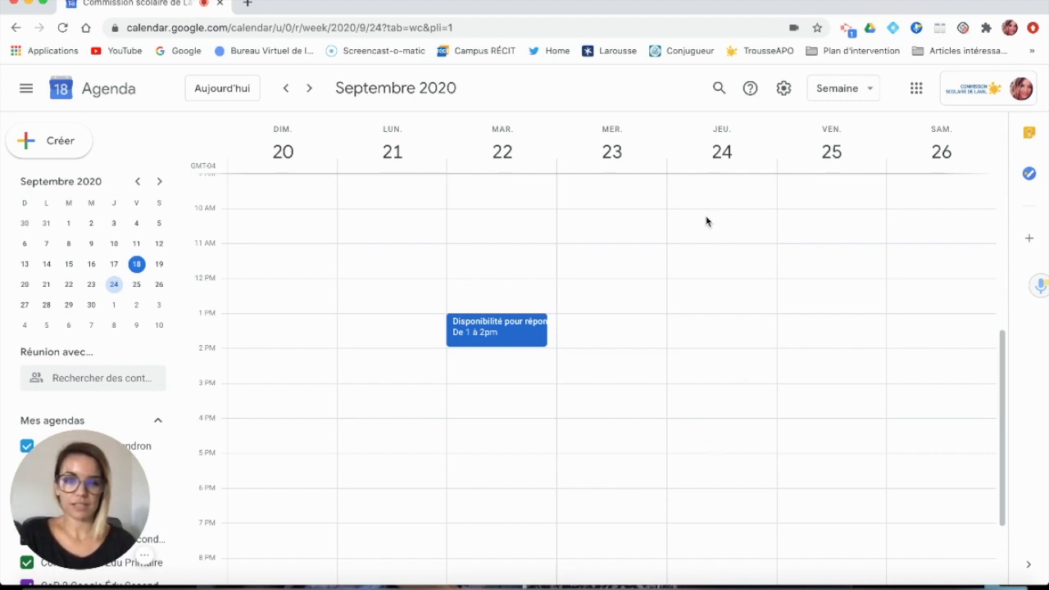
pyautogui.moveTo(707, 220); pyautogui.dragTo(708, 278)
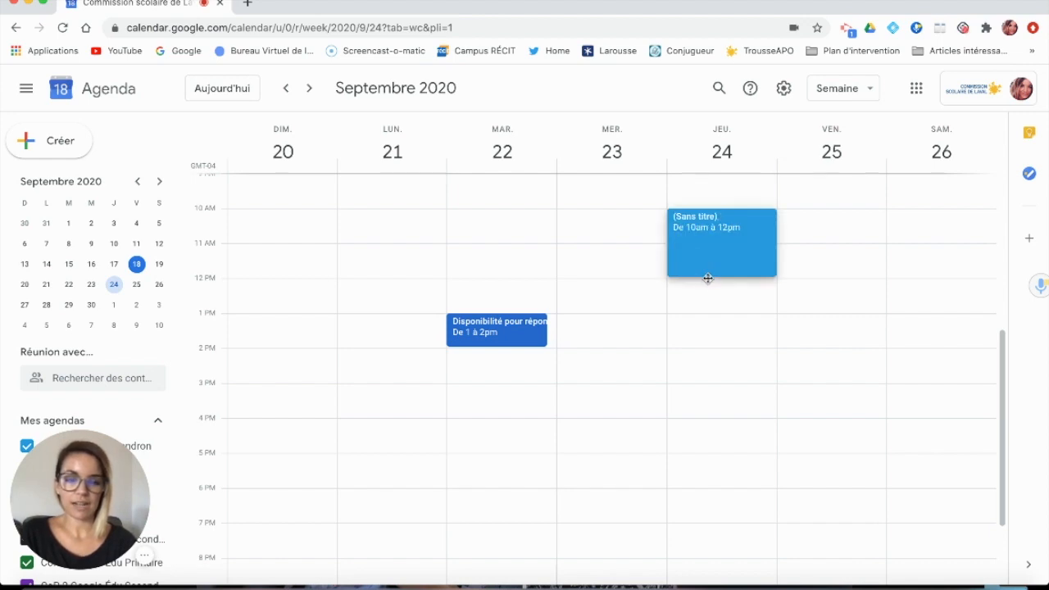
pyautogui.moveTo(708, 278); pyautogui.dragTo(708, 280)
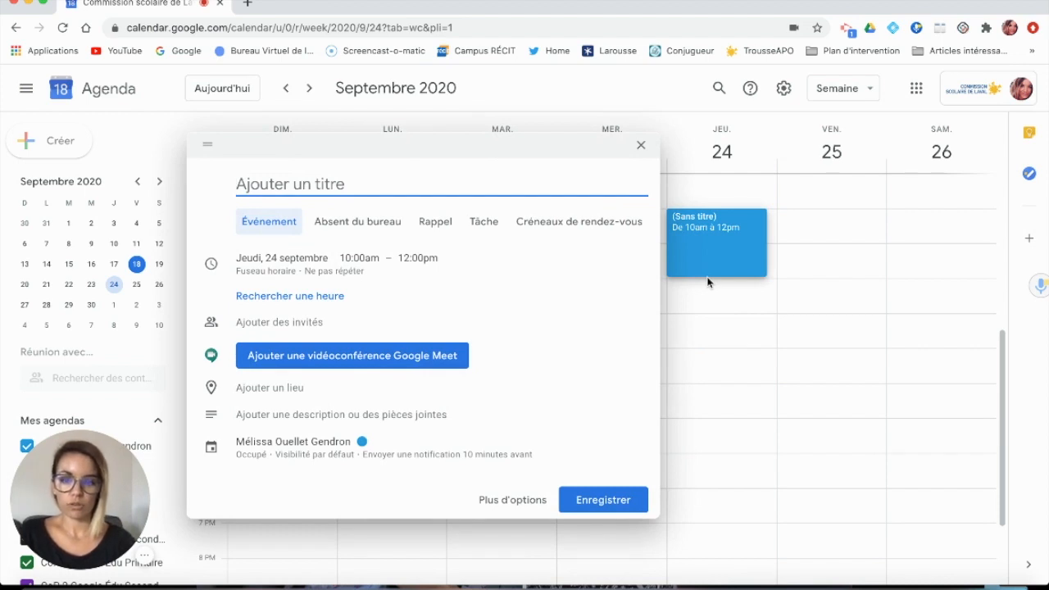
pyautogui.click(503, 502)
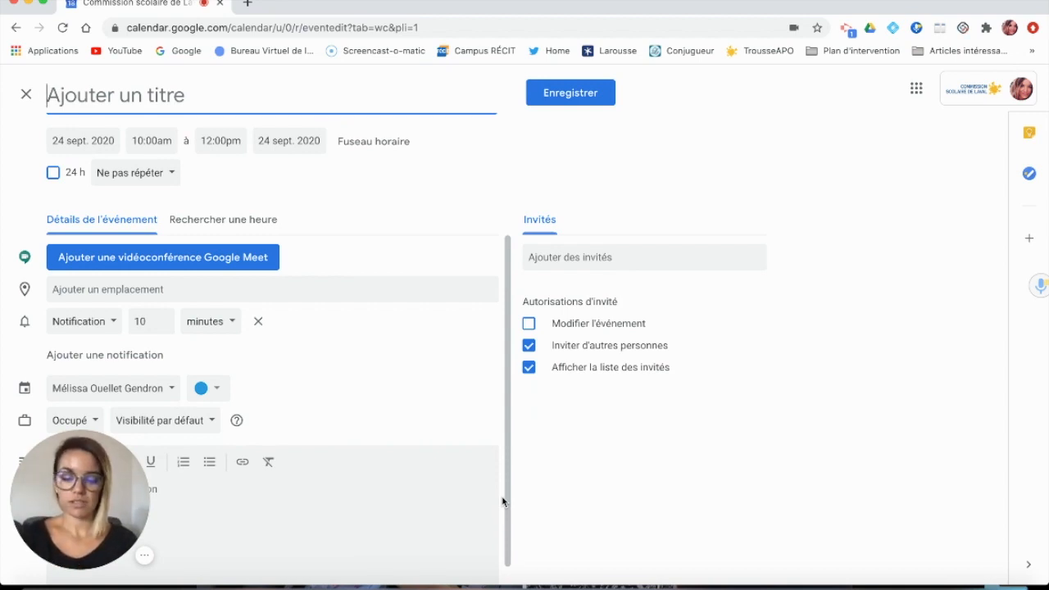
pyautogui.write('Rencontre de travail')
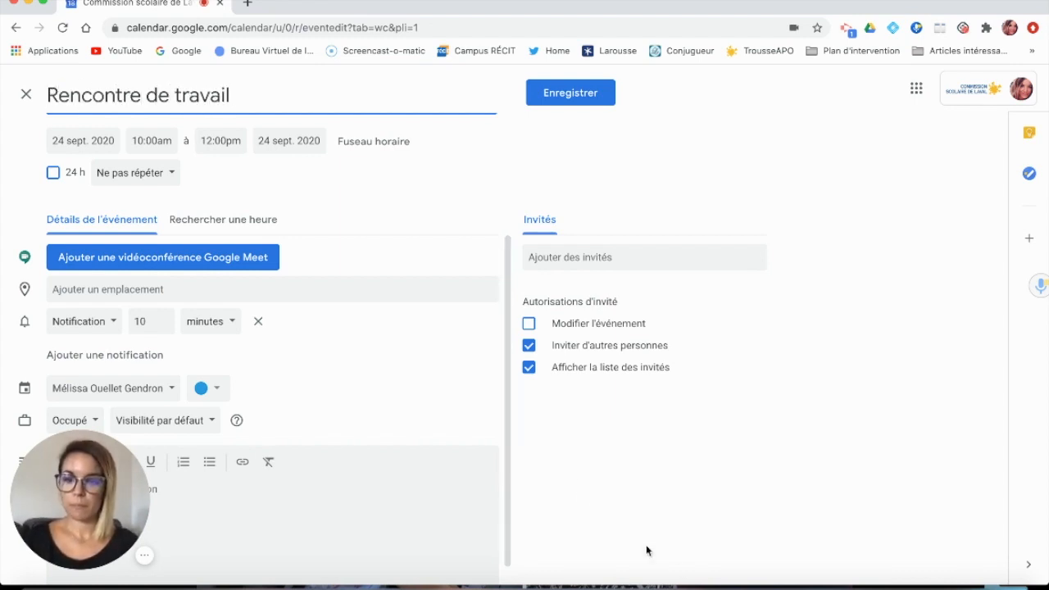
pyautogui.click(388, 187)
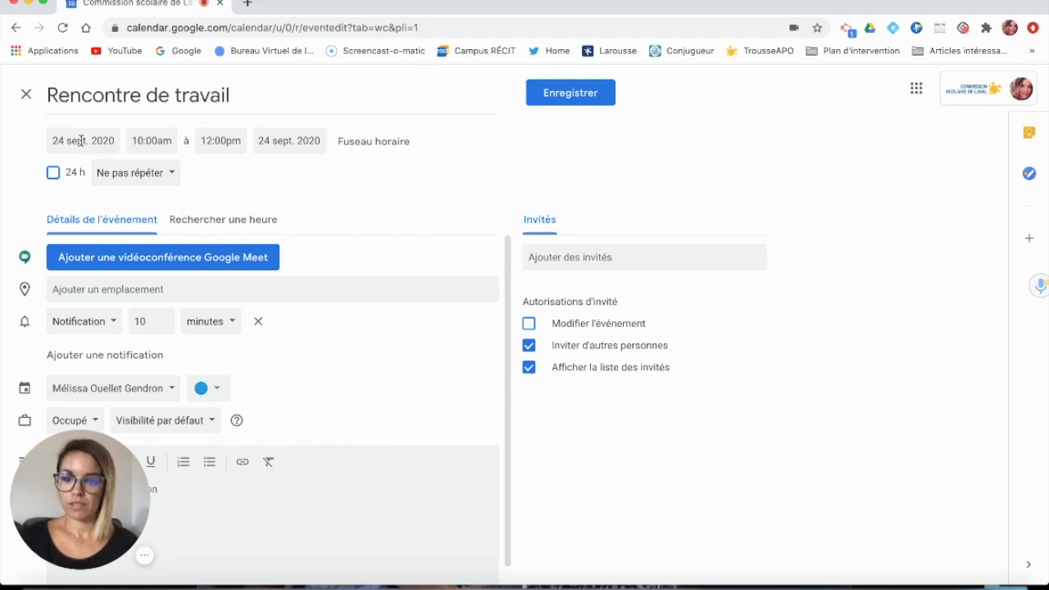
# Step: Check the start time choices without changing them, and add a Google Meet video conference to the event
pyautogui.click(137, 140)
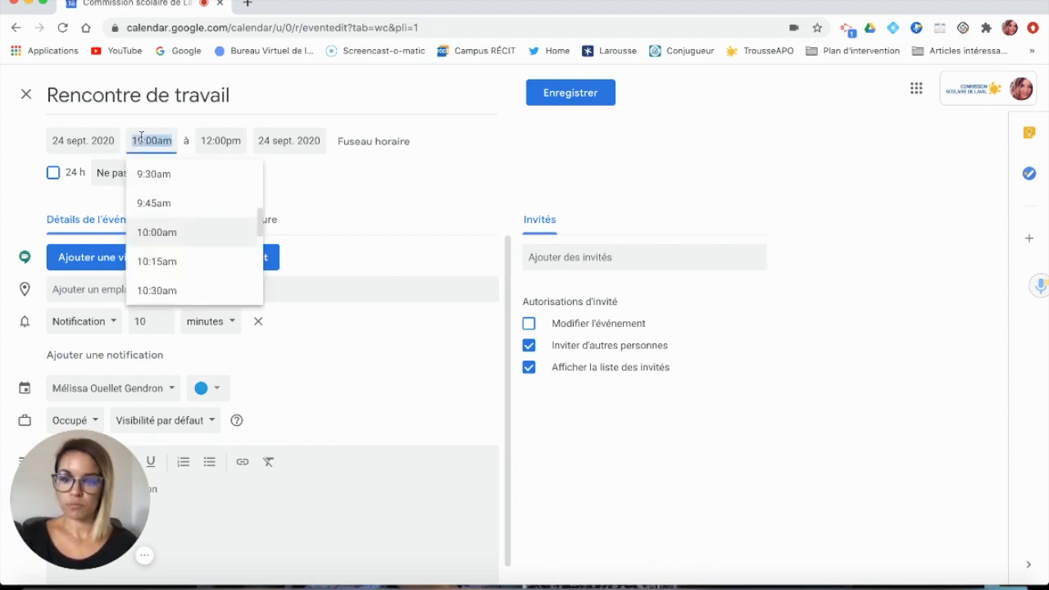
pyautogui.click(367, 176)
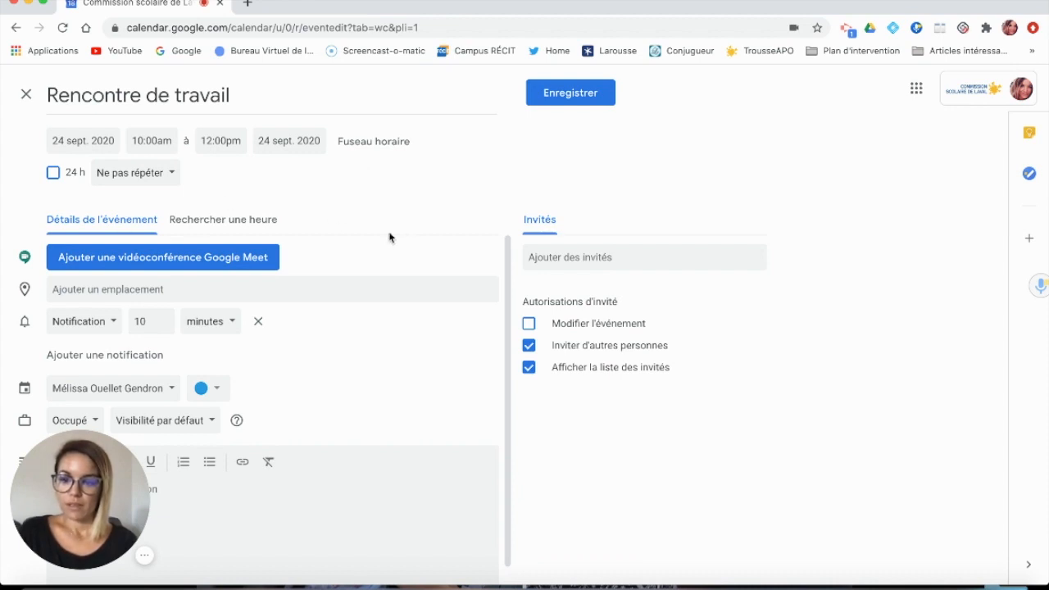
pyautogui.click(144, 264)
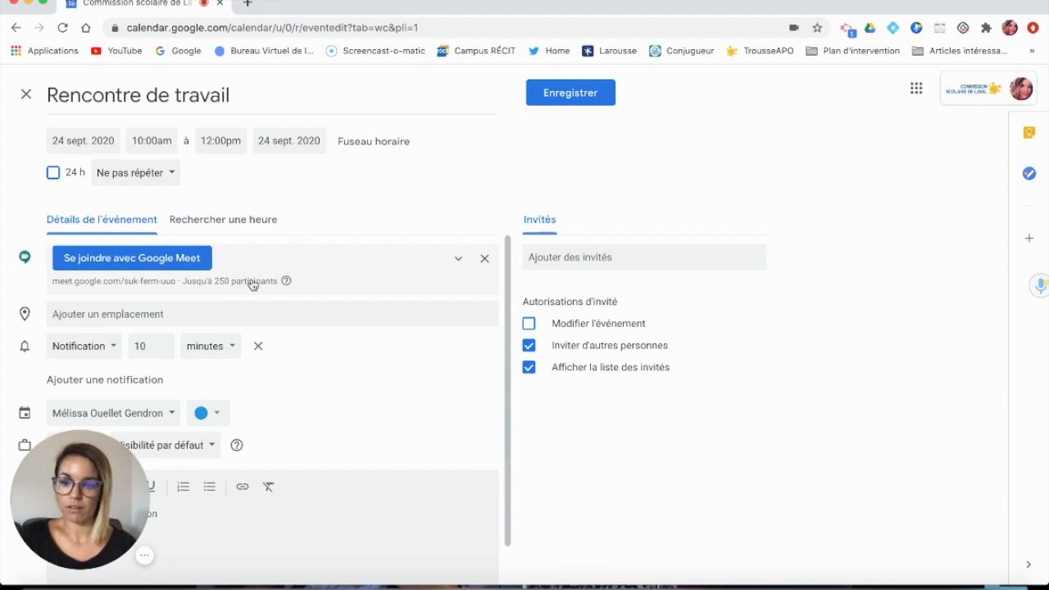
# Step: Review the event's notification settings and the calendars it can be assigned to
pyautogui.scroll(-1, 327, 390)
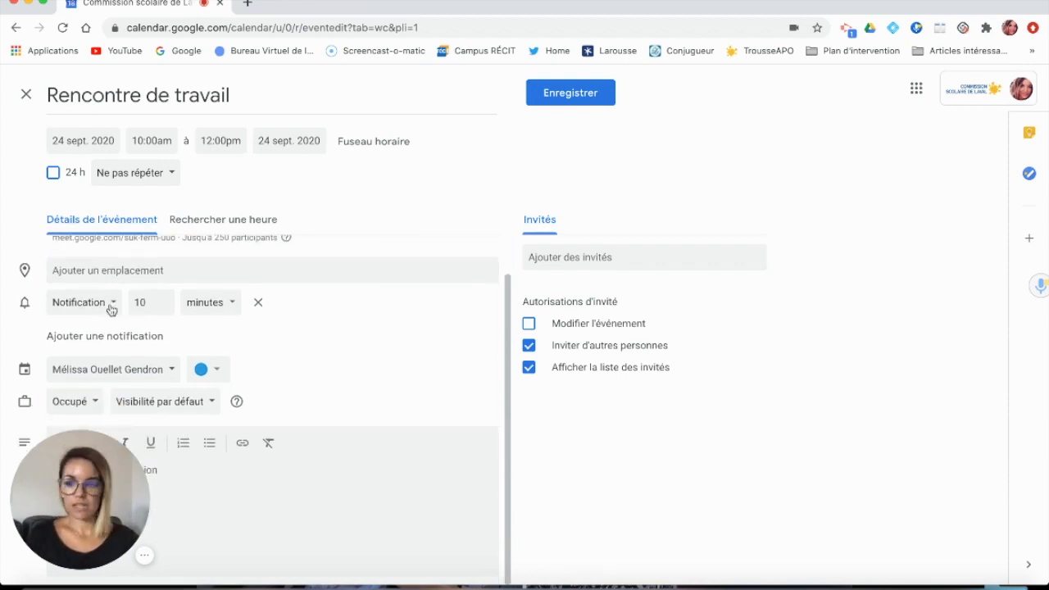
pyautogui.click(172, 371)
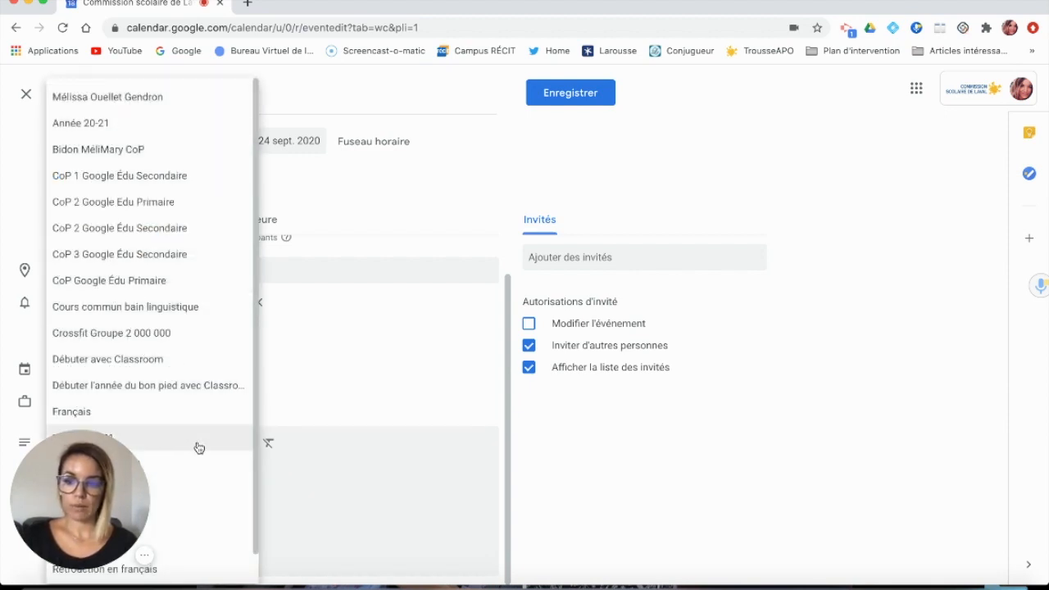
pyautogui.click(499, 191)
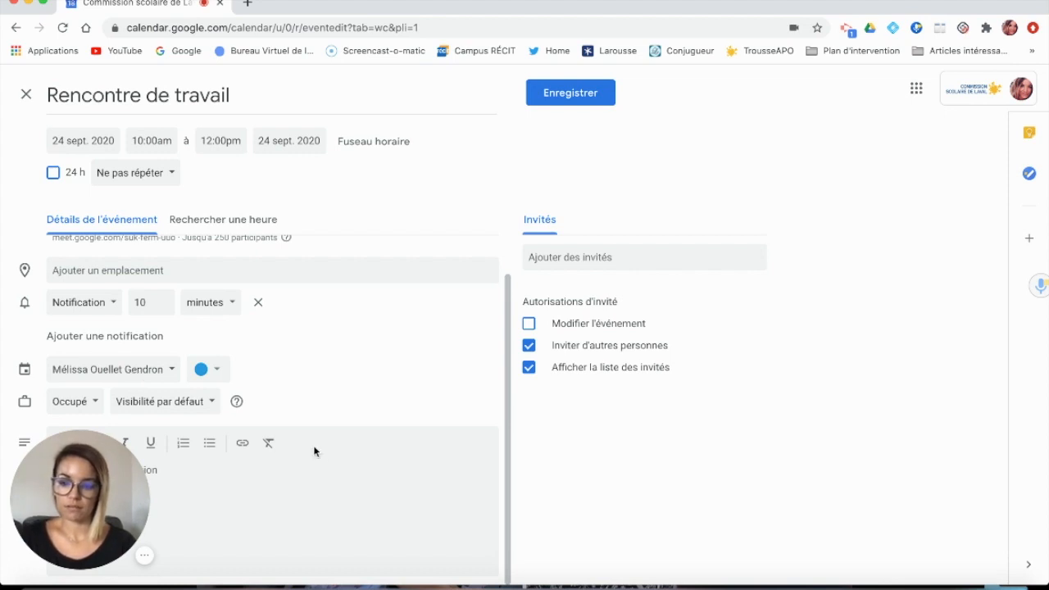
pyautogui.scroll(1, 391, 433)
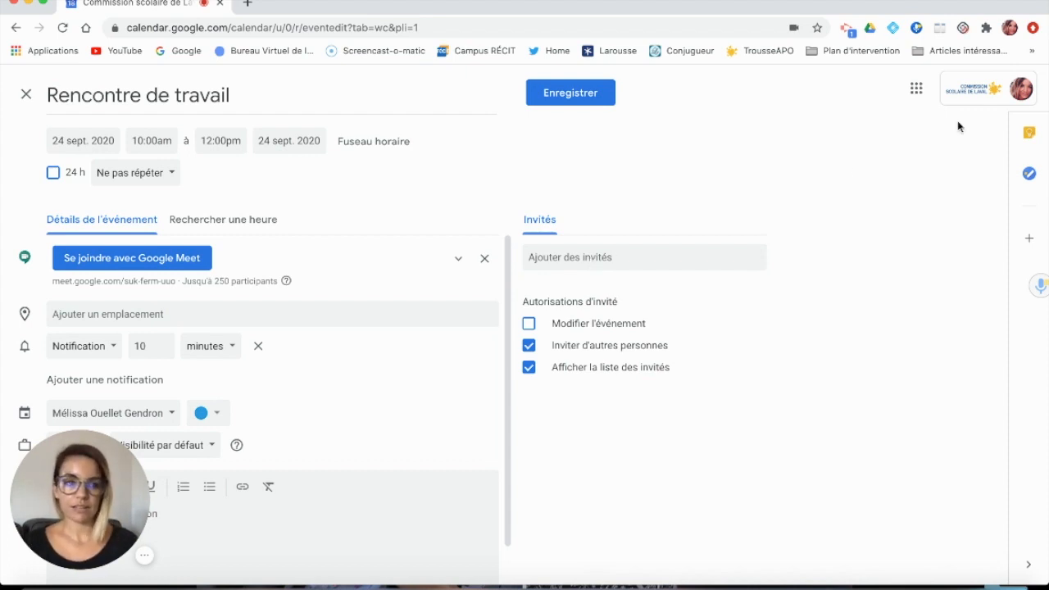
# Step: View the available Google apps and the guest suggestions for the event without inviting anyone
pyautogui.click(917, 90)
pyautogui.scroll(-5, 975, 352)
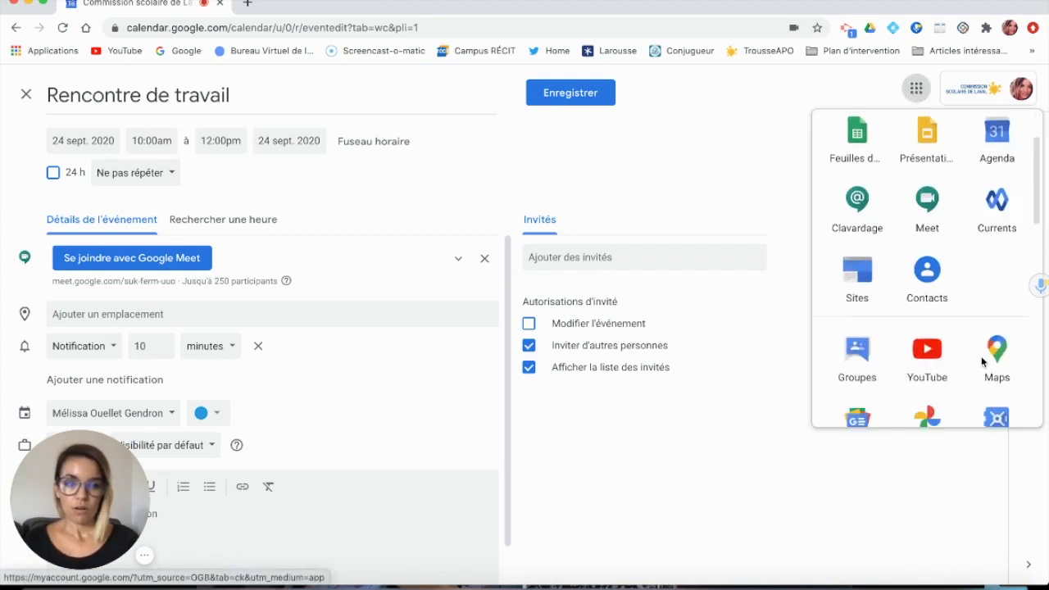
pyautogui.click(719, 157)
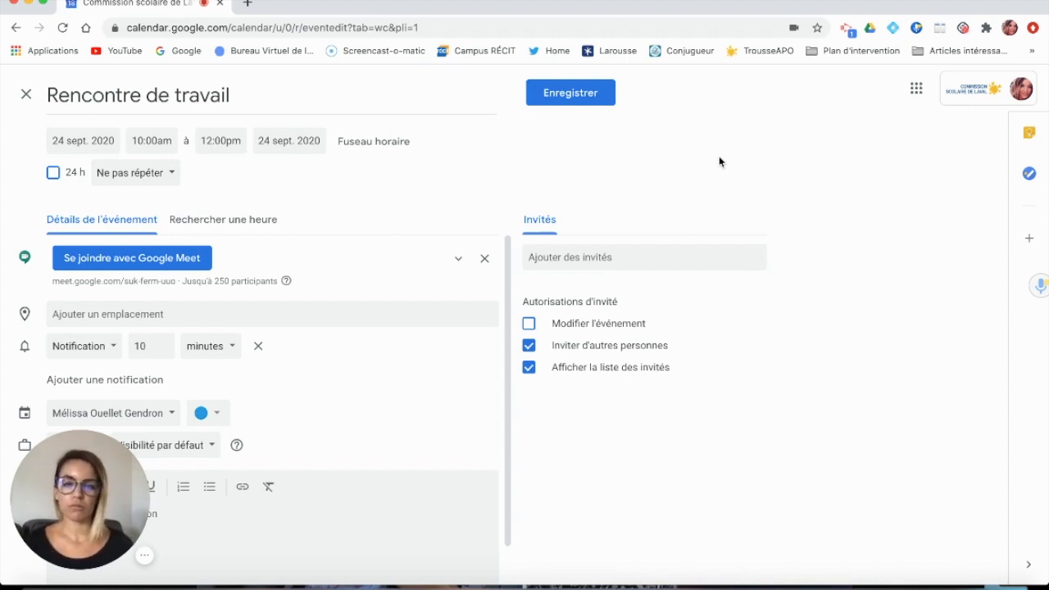
pyautogui.click(587, 257)
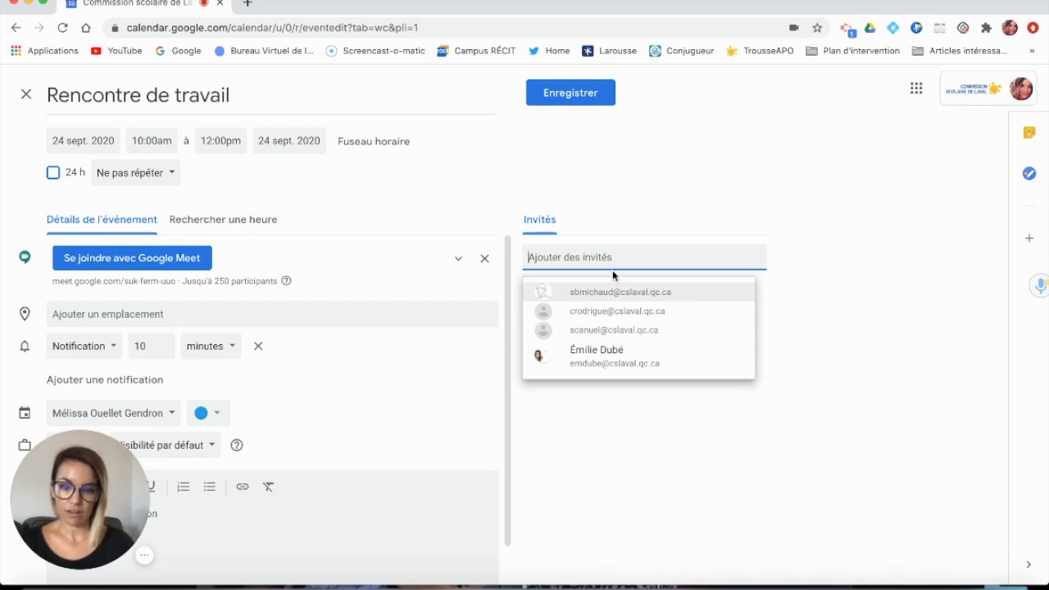
pyautogui.click(655, 181)
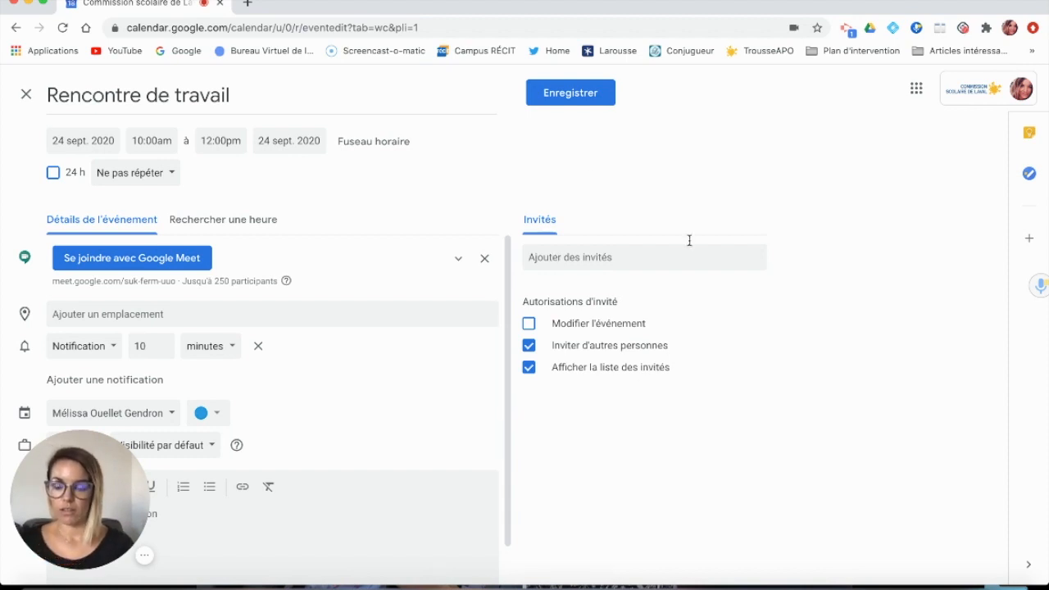
# Step: Save the "Rencontre de travail" event and copy the Google Meet link from its details
pyautogui.scroll(-1, 393, 396)
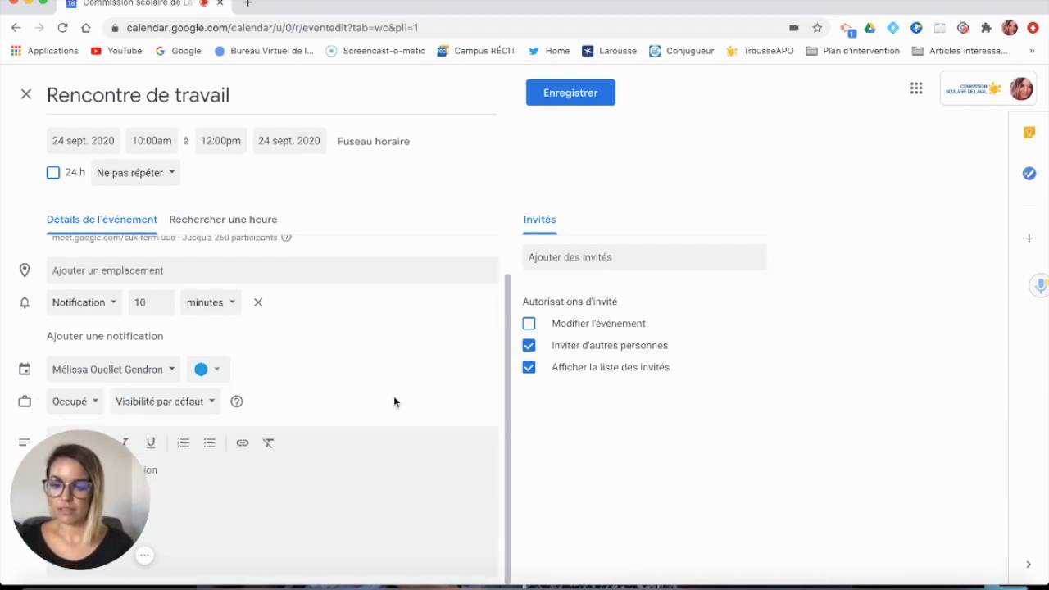
pyautogui.click(565, 94)
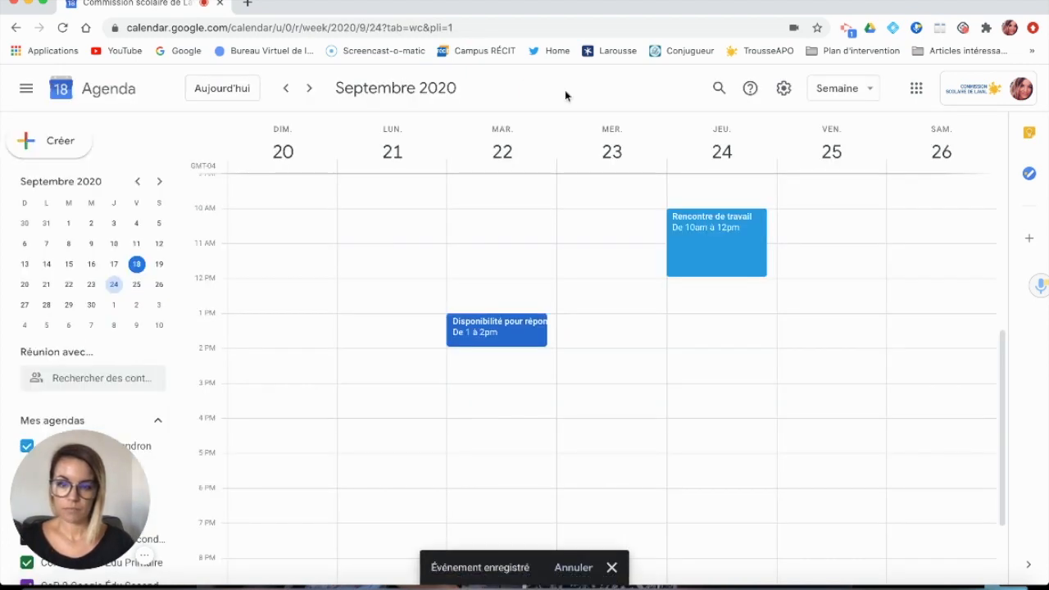
pyautogui.click(715, 250)
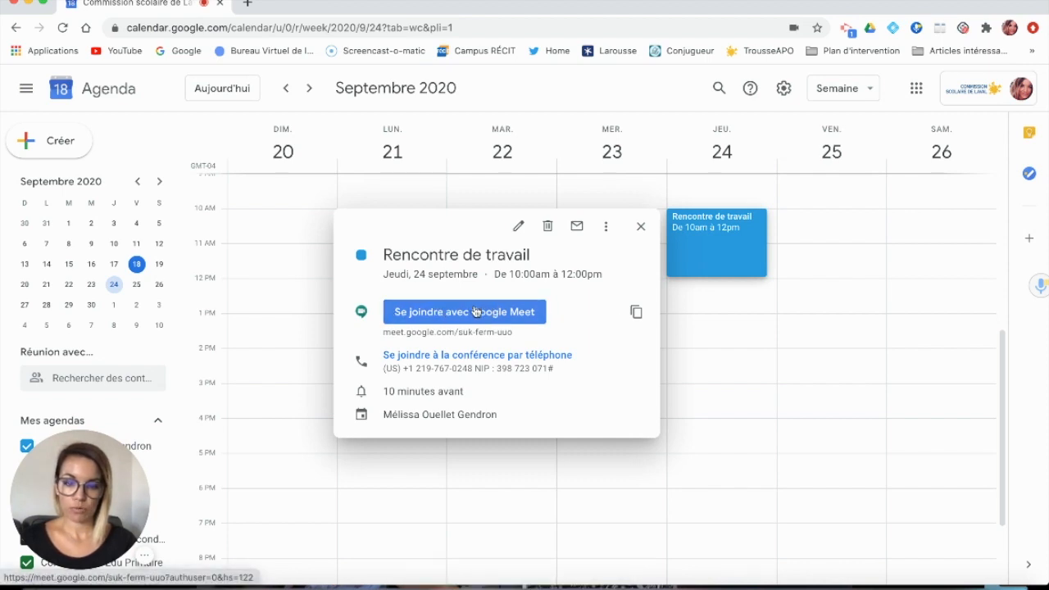
pyautogui.click(636, 312)
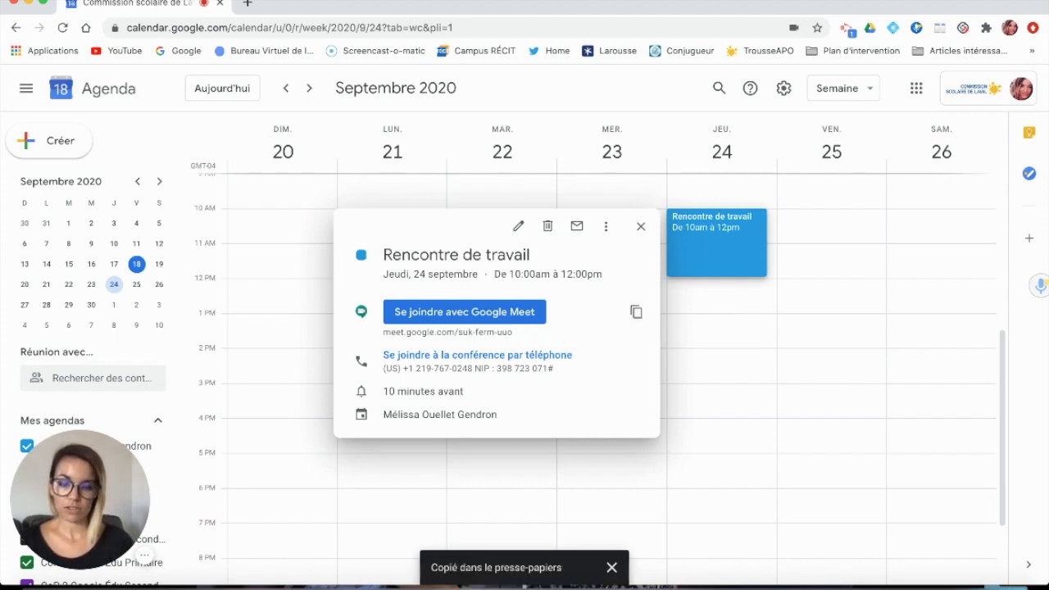
# Step: Switch to the Bureau Virtuel, start a new Outlook email and write "Bonjour," followed by the copied Google Meet link
pyautogui.click(261, 53)
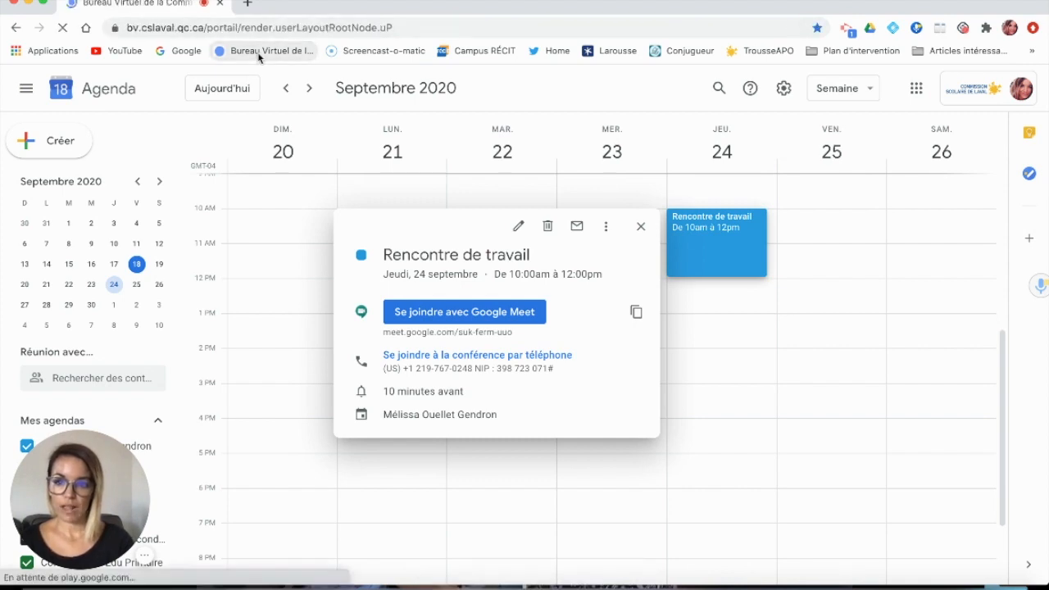
pyautogui.click(345, 185)
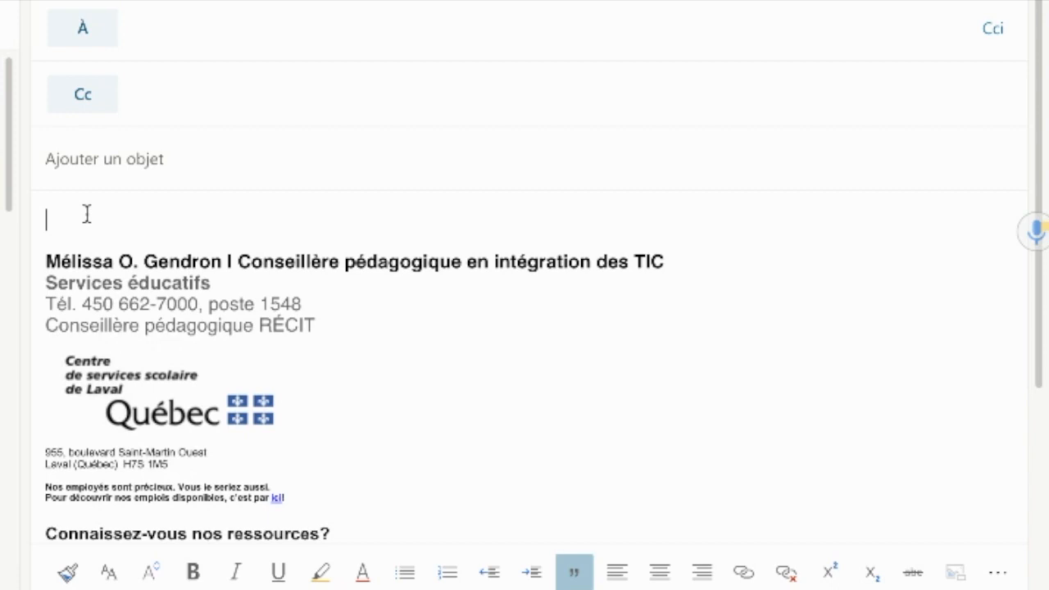
pyautogui.write('Bonjour,')
pyautogui.press('Return')
pyautogui.press('Return')
pyautogui.press('Return')
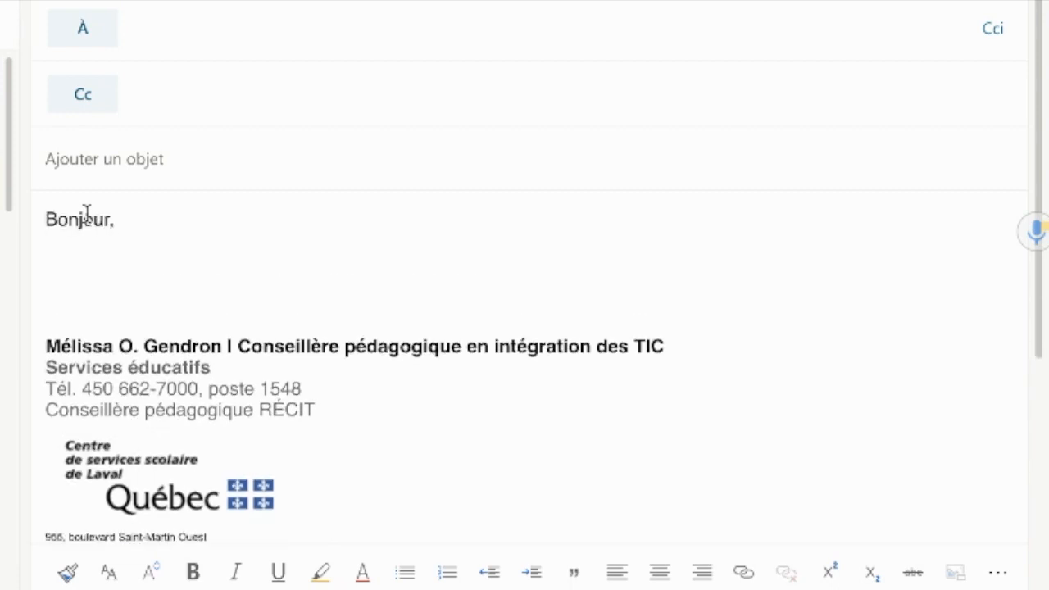
pyautogui.write('https://meet.google.com/suk-ferm-uuo')
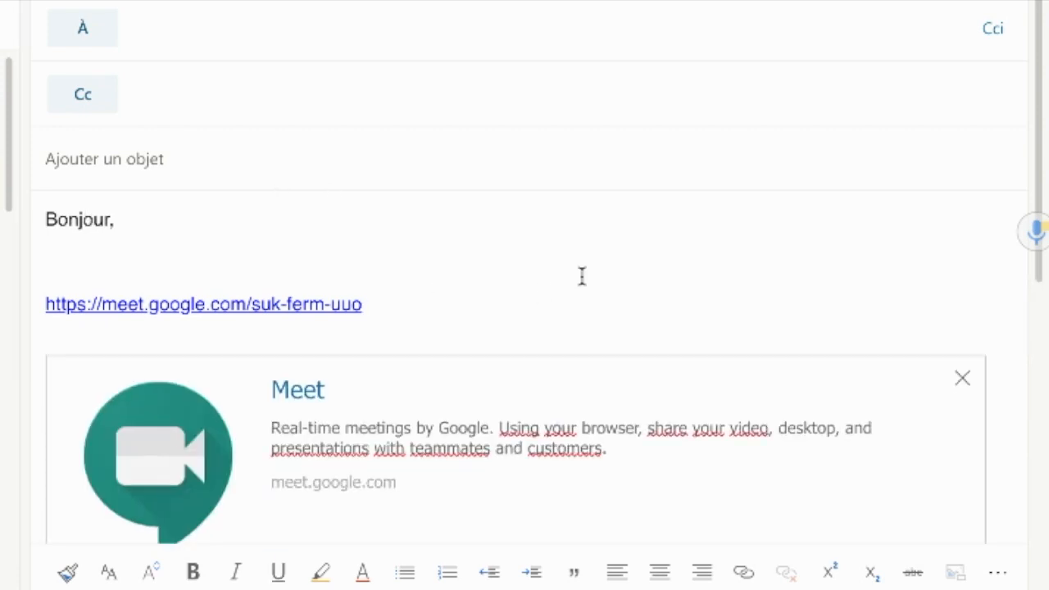
# Step: Open the Google Meet link in the email body to reach the meeting's join page
pyautogui.scroll(-3, 582, 276)
pyautogui.click(220, 368)
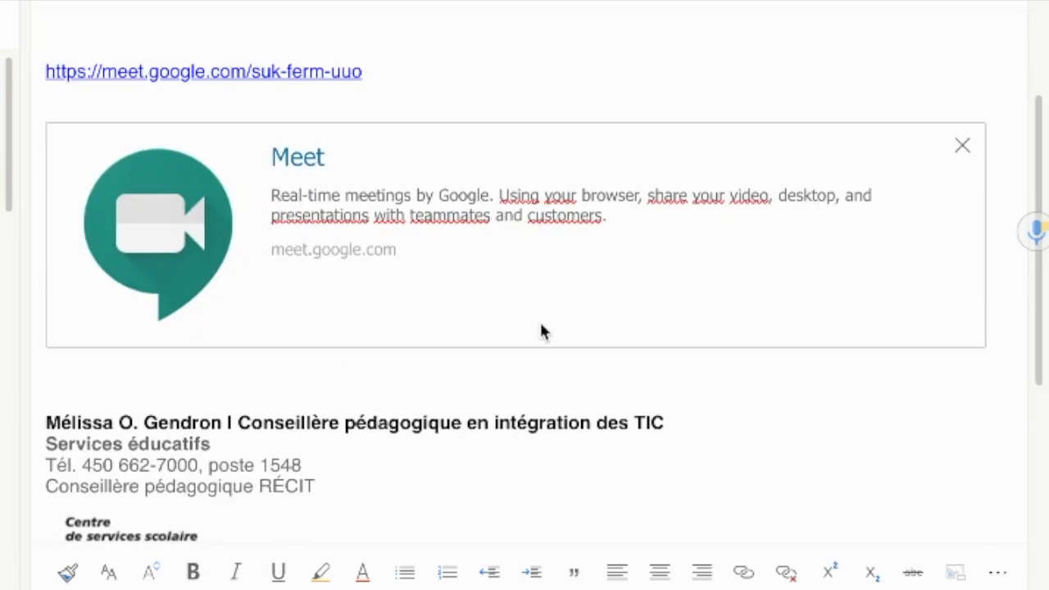
pyautogui.scroll(2, 540, 330)
pyautogui.click(200, 232)
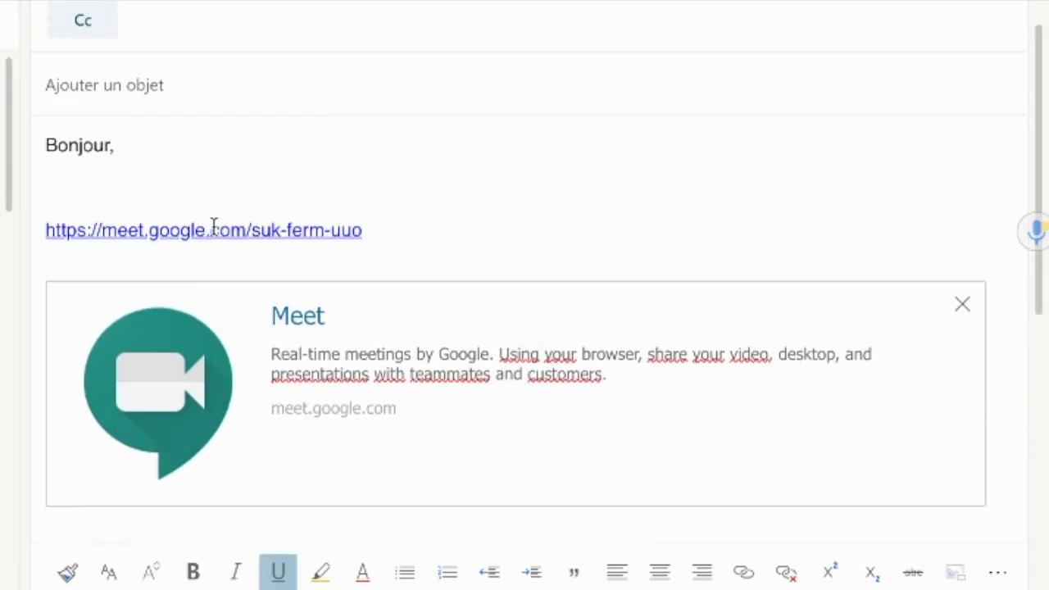
pyautogui.doubleClick(215, 230)
pyautogui.rightClick(215, 231)
pyautogui.click(321, 103)
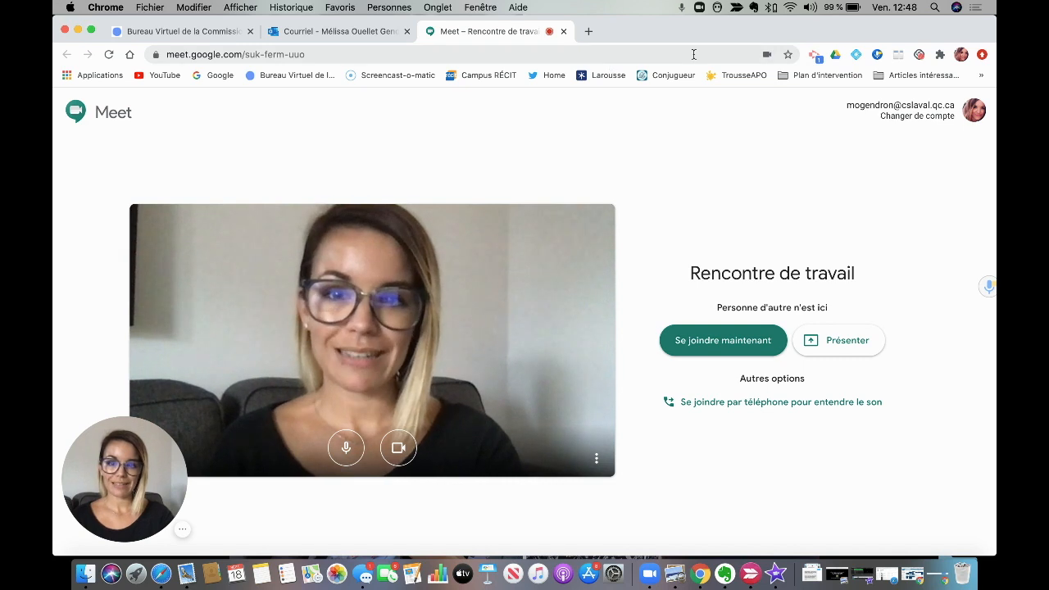
# Step: Check the camera and microphone permissions for meet.google.com and keep access allowed
pyautogui.click(766, 55)
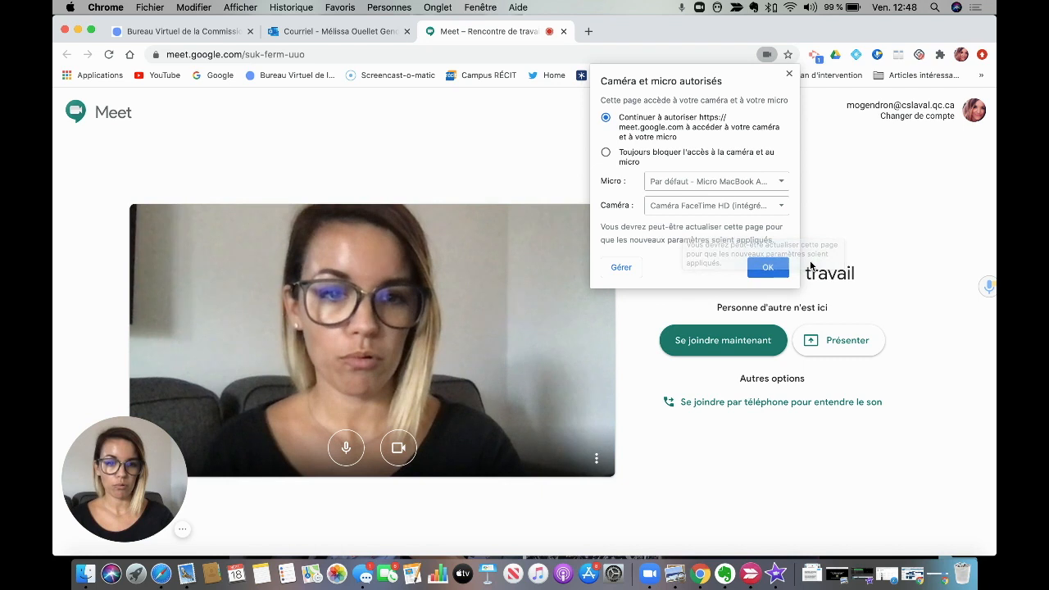
pyautogui.click(770, 268)
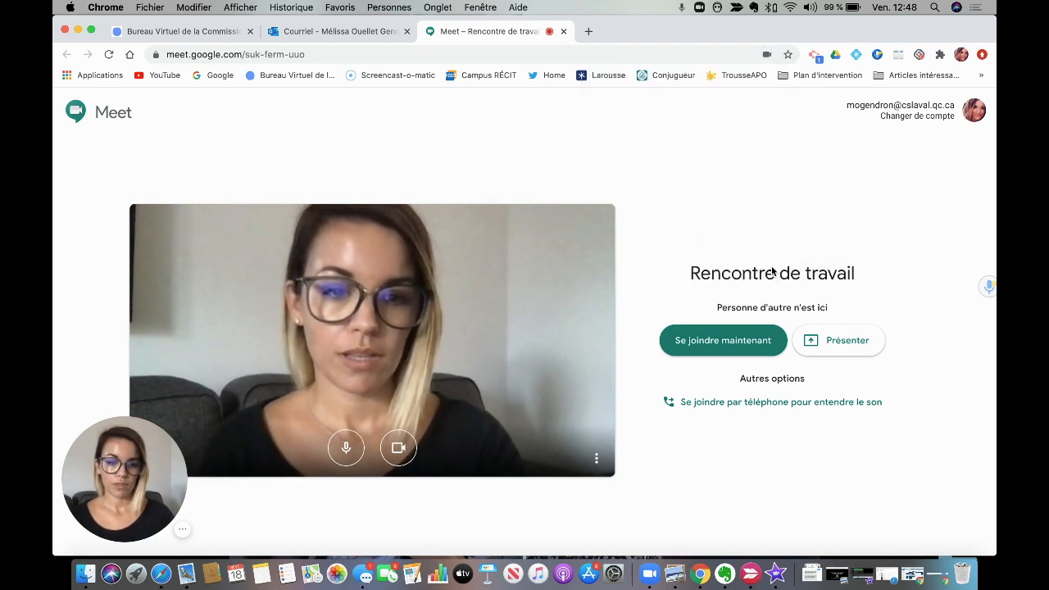